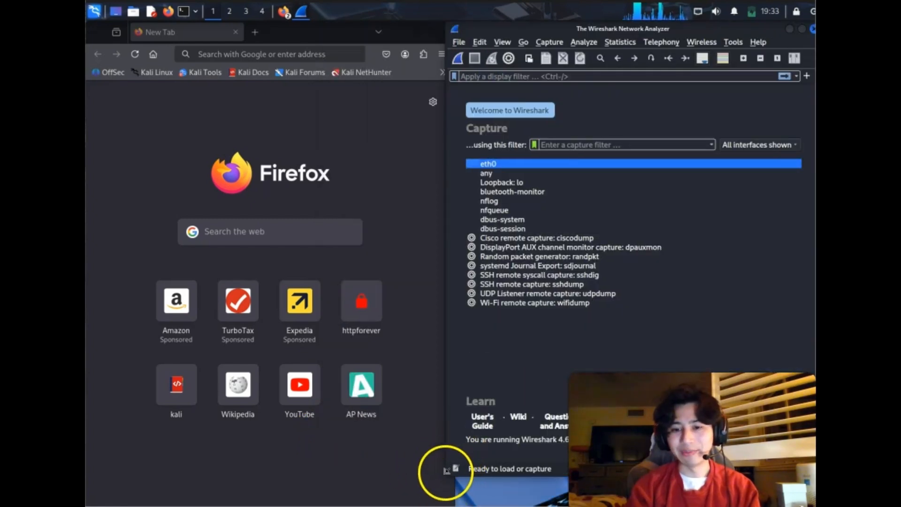
Start a live packet capture on the eth0 interface and stop it again.
{"action": "left_click", "coordinate": [447, 472]}
{"action": "left_click", "coordinate": [509, 347]}
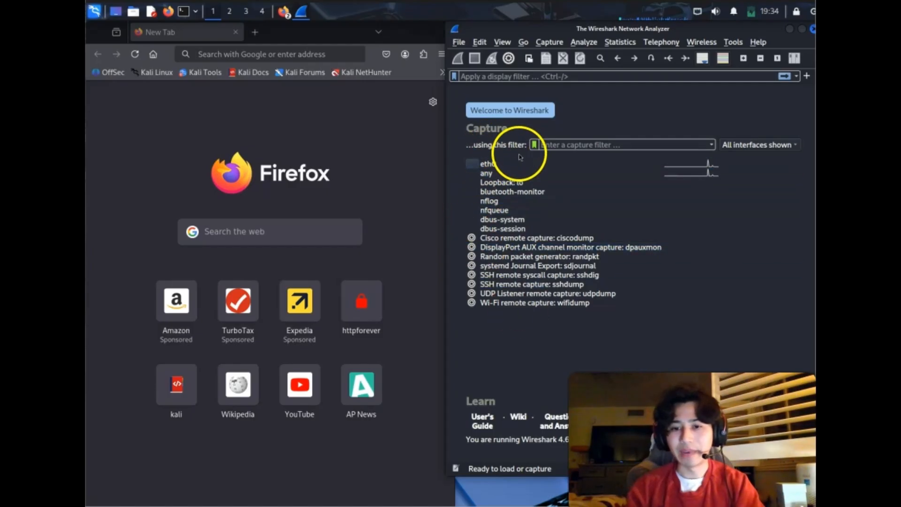
{"action": "left_click", "coordinate": [503, 164]}
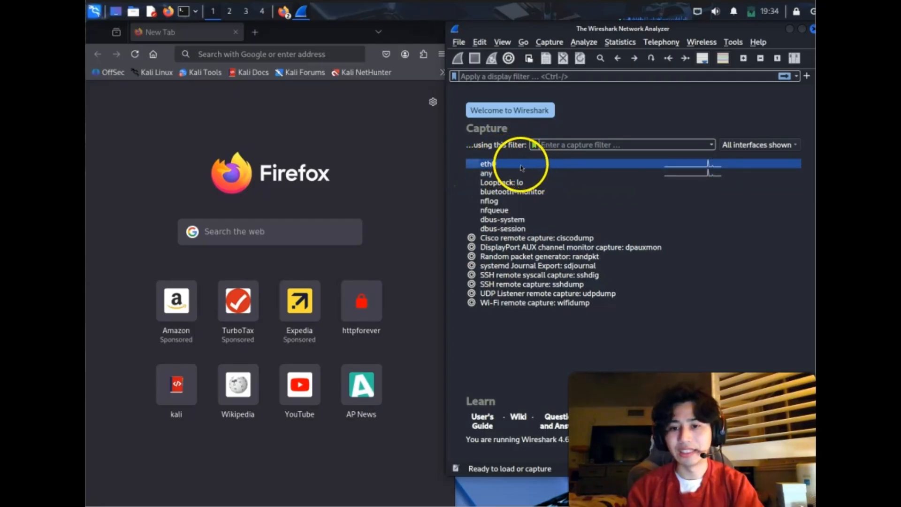
{"action": "mouse_move", "coordinate": [514, 168]}
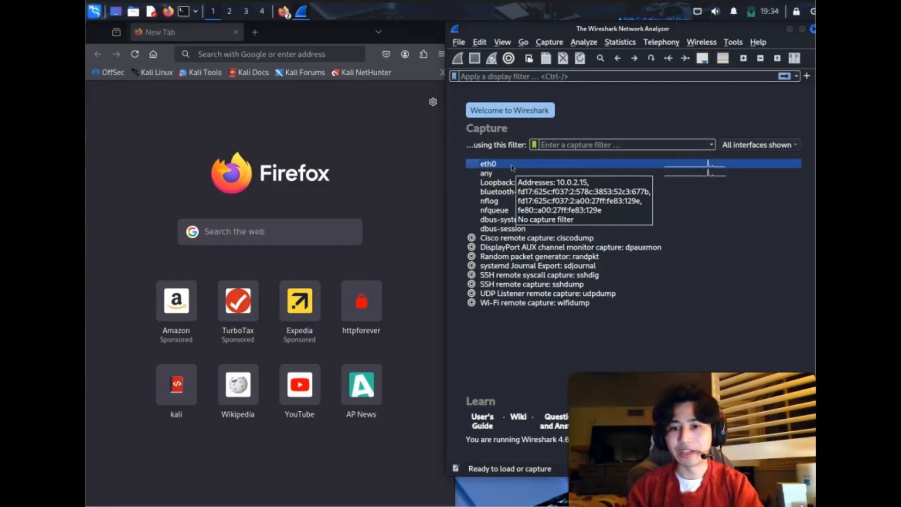
{"action": "double_click", "coordinate": [511, 167]}
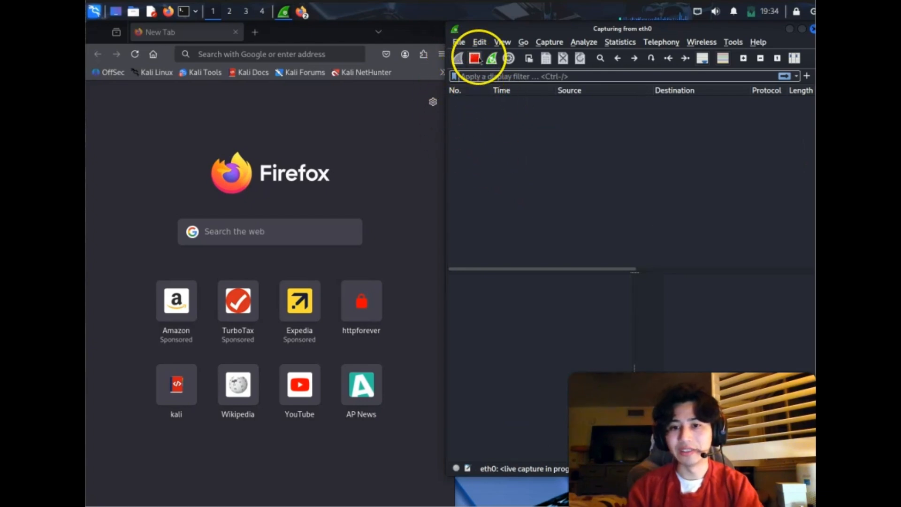
{"action": "left_click", "coordinate": [479, 59]}
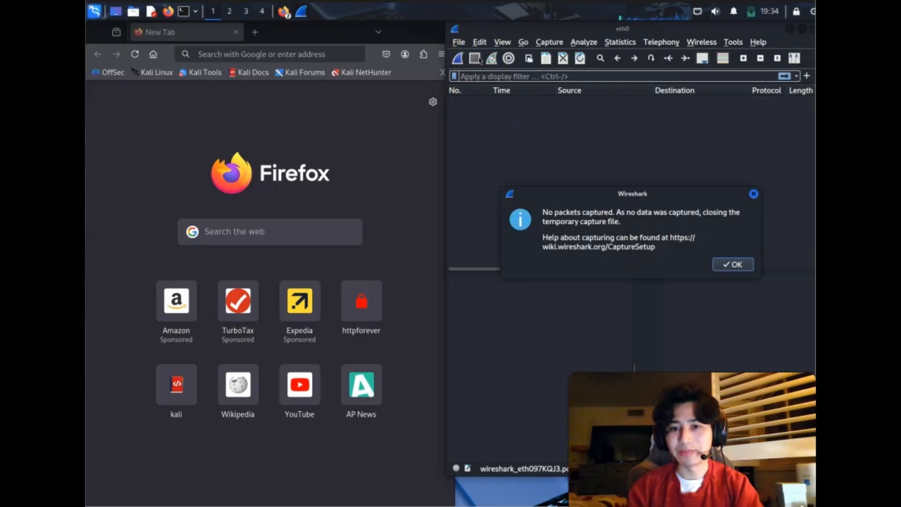
{"action": "left_click", "coordinate": [732, 264]}
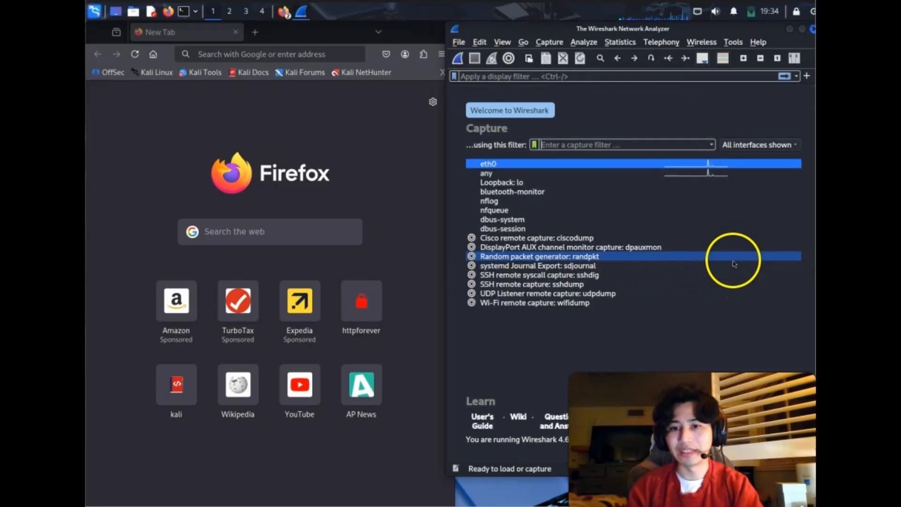
Run and stop a capture on eth0, and start a new capture without saving the collected packets.
{"action": "double_click", "coordinate": [543, 165]}
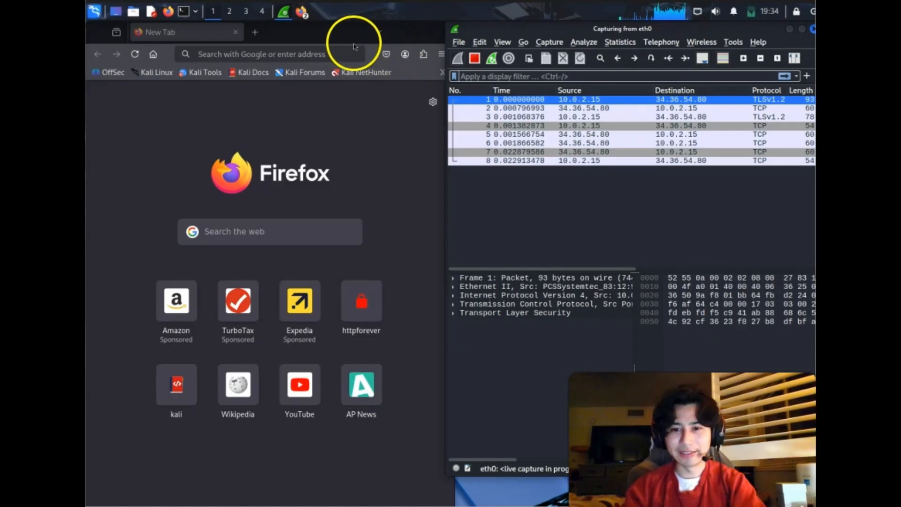
{"action": "left_click", "coordinate": [474, 59]}
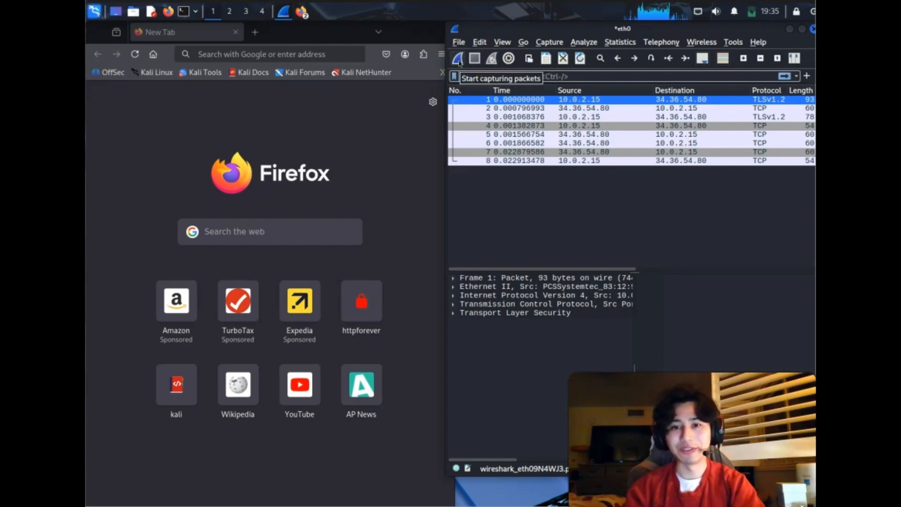
{"action": "left_click", "coordinate": [457, 59]}
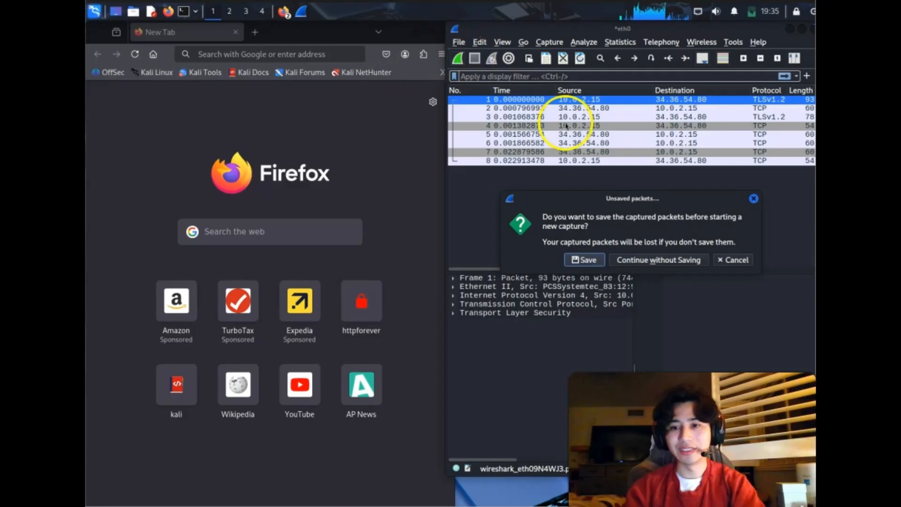
{"action": "left_click", "coordinate": [659, 260]}
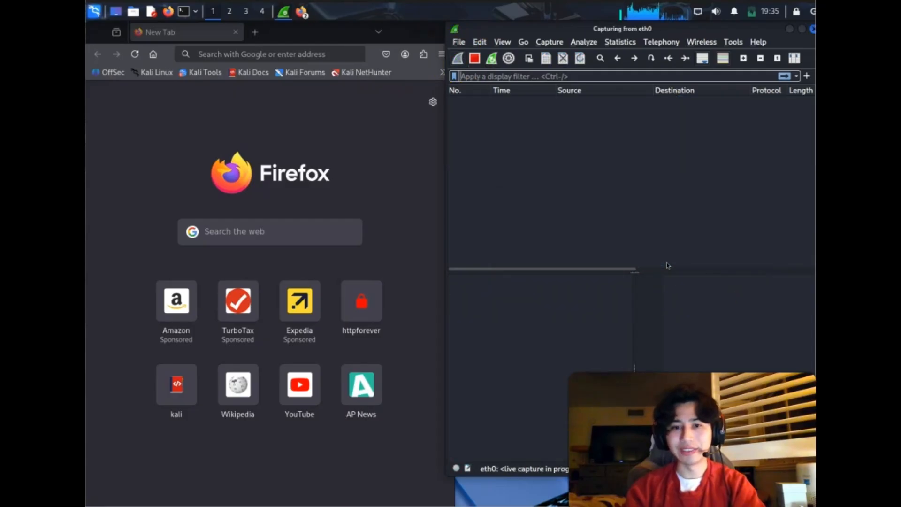
Switch to Firefox and open the HTTP Forever site (httpforever.com) while the capture is running.
{"action": "left_click", "coordinate": [276, 53]}
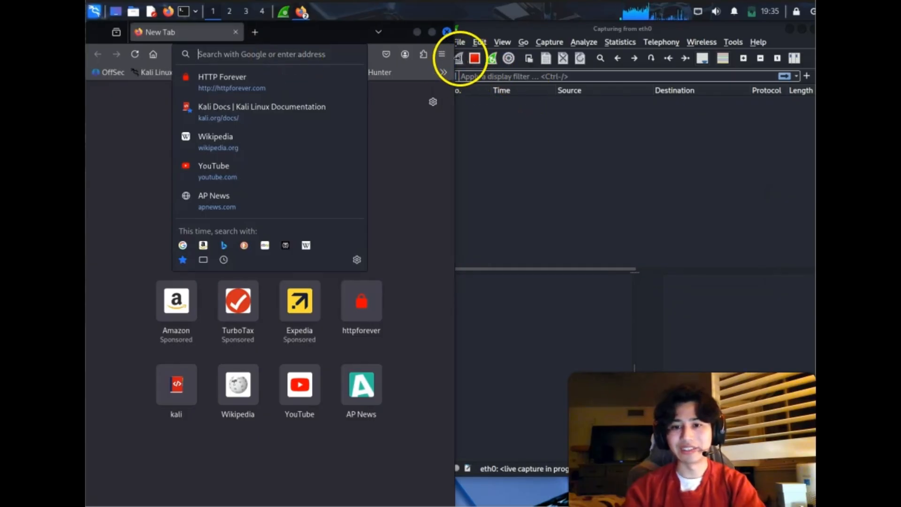
{"action": "left_click", "coordinate": [499, 141]}
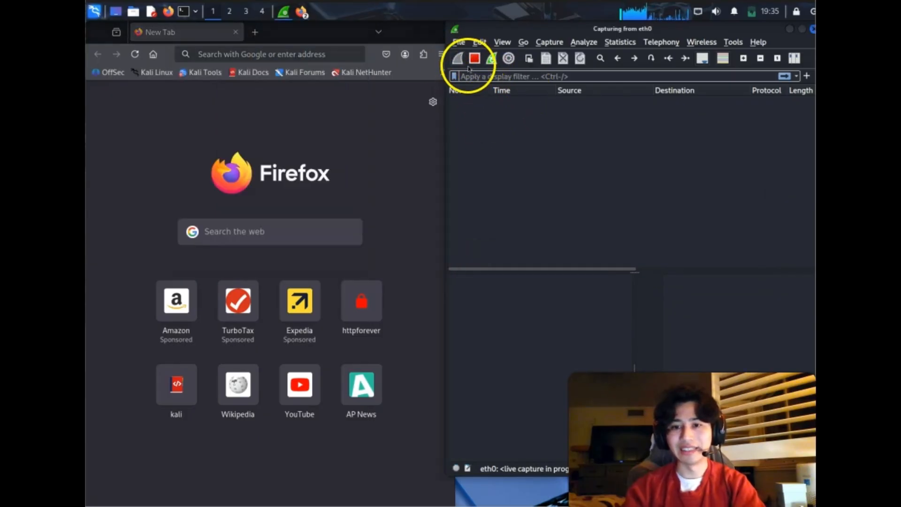
{"action": "left_click", "coordinate": [336, 52]}
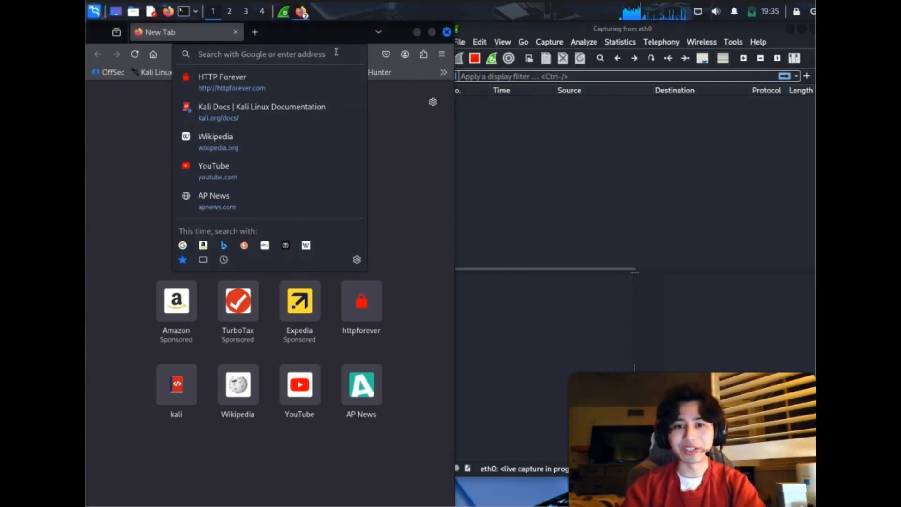
{"action": "left_click", "coordinate": [276, 79]}
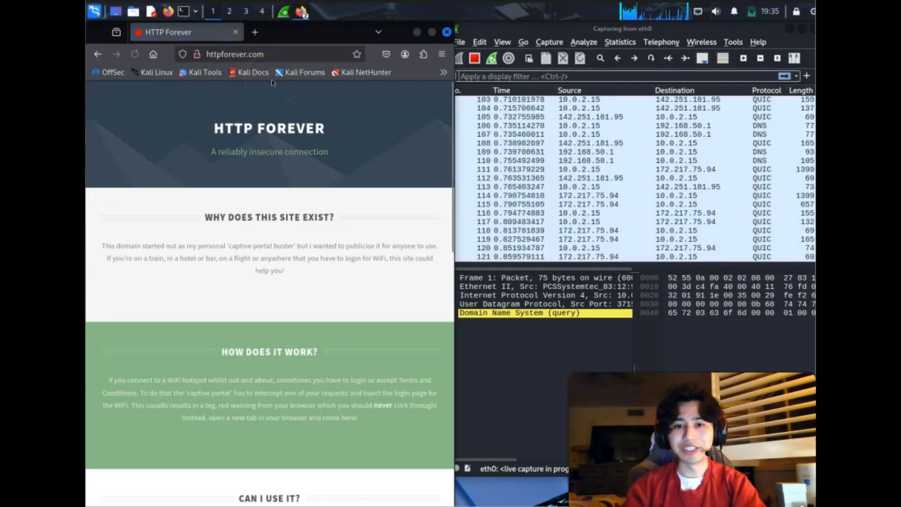
Look through the HTTP Forever page down to its author links and back up to the heading.
{"action": "scroll", "coordinate": [308, 213], "scroll_direction": "down", "scroll_amount": 7}
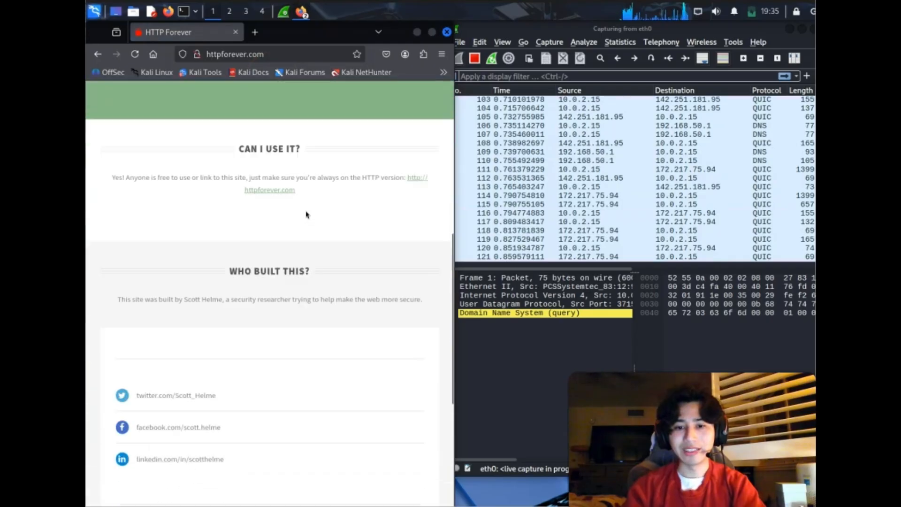
{"action": "scroll", "coordinate": [307, 215], "scroll_direction": "down", "scroll_amount": 2}
{"action": "scroll", "coordinate": [306, 214], "scroll_direction": "up", "scroll_amount": 5}
{"action": "scroll", "coordinate": [306, 215], "scroll_direction": "down", "scroll_amount": 3}
{"action": "left_click", "coordinate": [265, 329]}
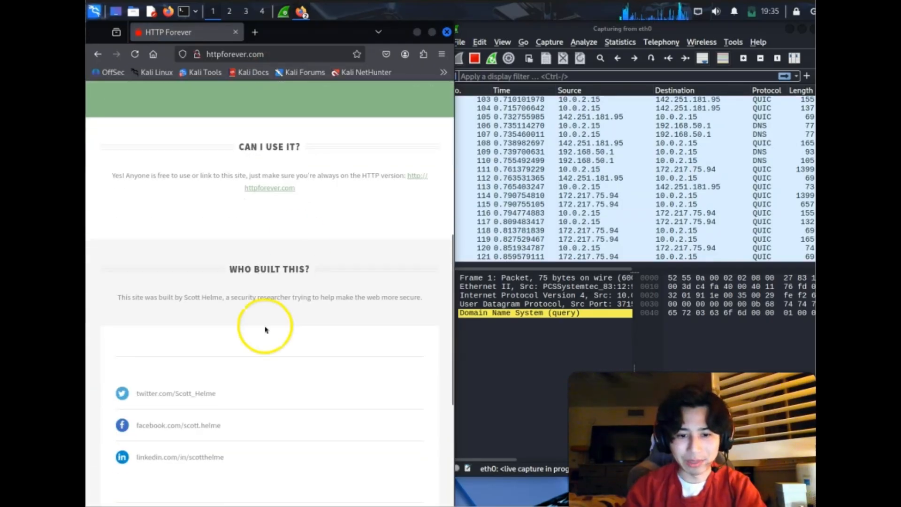
{"action": "scroll", "coordinate": [235, 392], "scroll_direction": "down", "scroll_amount": 5}
{"action": "scroll", "coordinate": [294, 287], "scroll_direction": "up", "scroll_amount": 7}
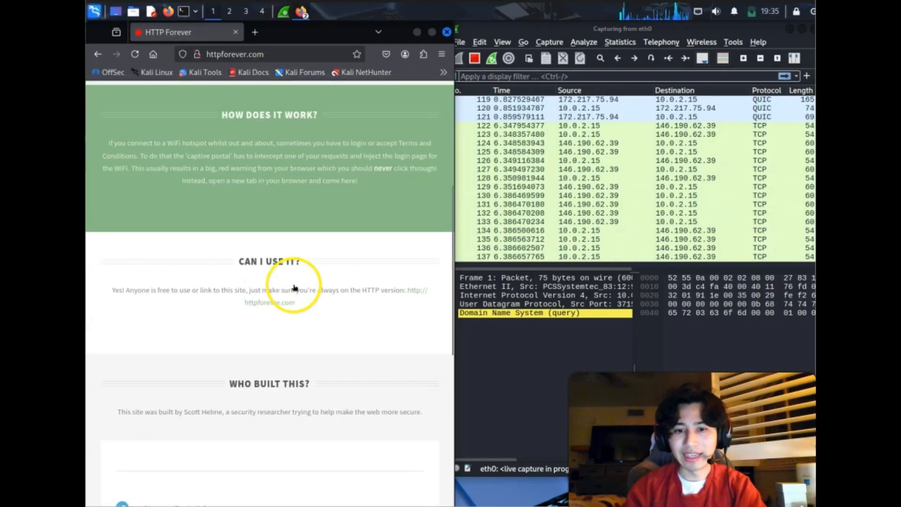
{"action": "scroll", "coordinate": [294, 288], "scroll_direction": "up", "scroll_amount": 4}
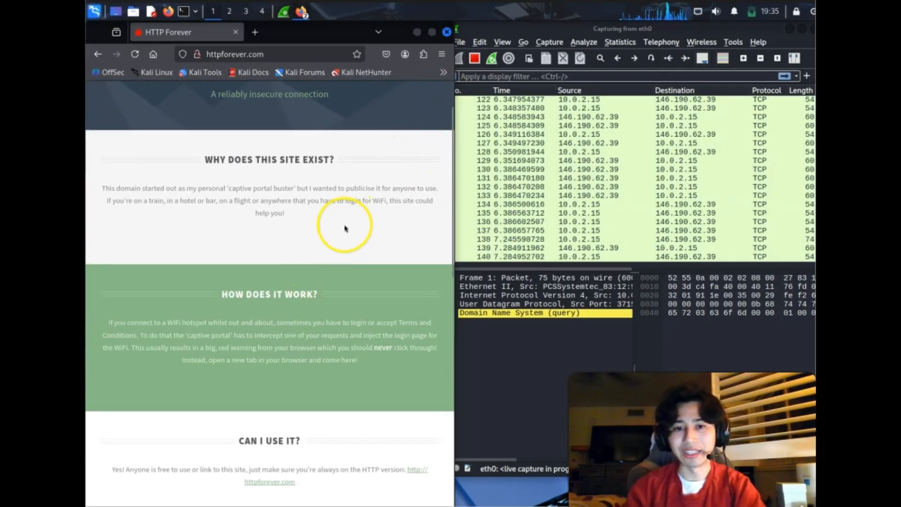
{"action": "scroll", "coordinate": [345, 228], "scroll_direction": "up", "scroll_amount": 2}
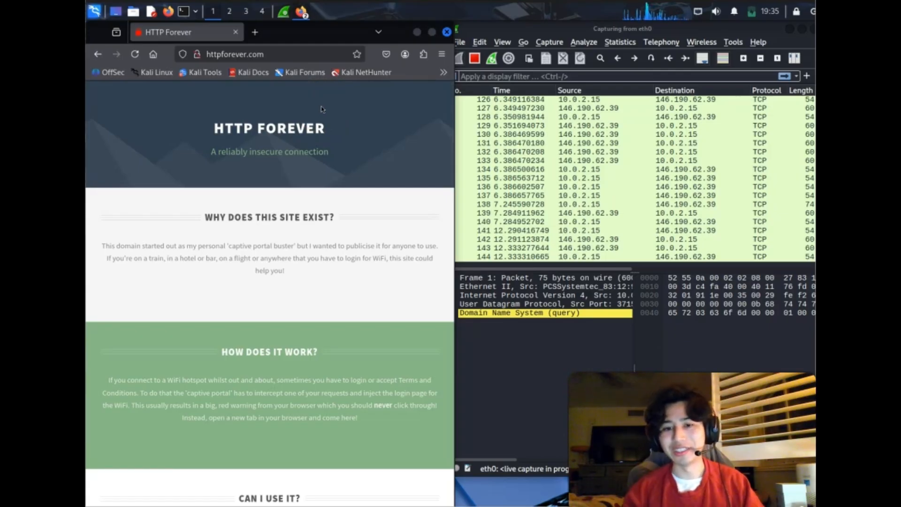
Switch back to Wireshark and stop the running eth0 capture.
{"action": "left_click", "coordinate": [535, 170]}
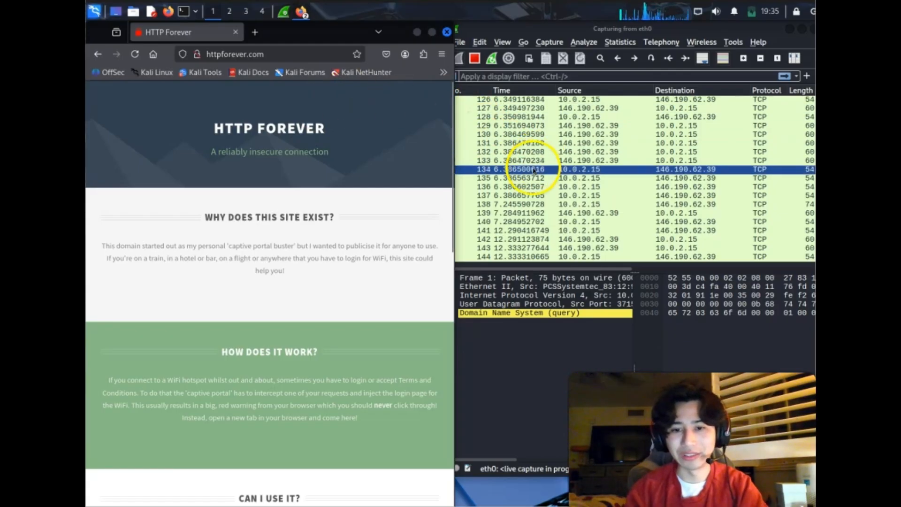
{"action": "left_click", "coordinate": [539, 358]}
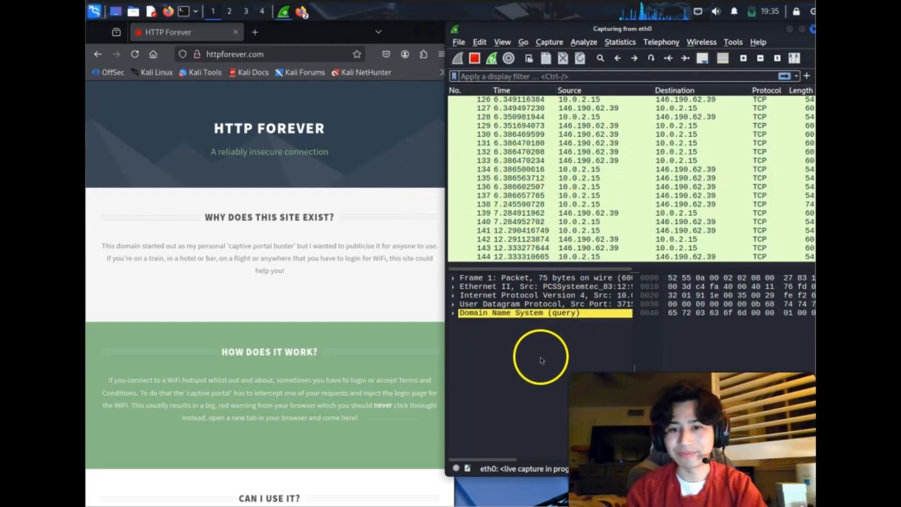
{"action": "left_click", "coordinate": [475, 58]}
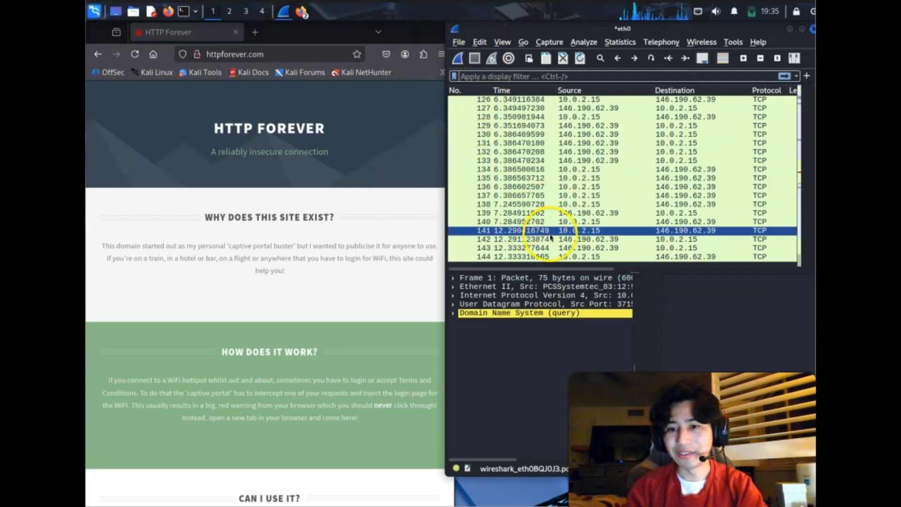
Maximize the Wireshark window to show the packet list with its Info column.
{"action": "scroll", "coordinate": [551, 238], "scroll_direction": "up", "scroll_amount": 4}
{"action": "scroll", "coordinate": [552, 238], "scroll_direction": "up", "scroll_amount": 7}
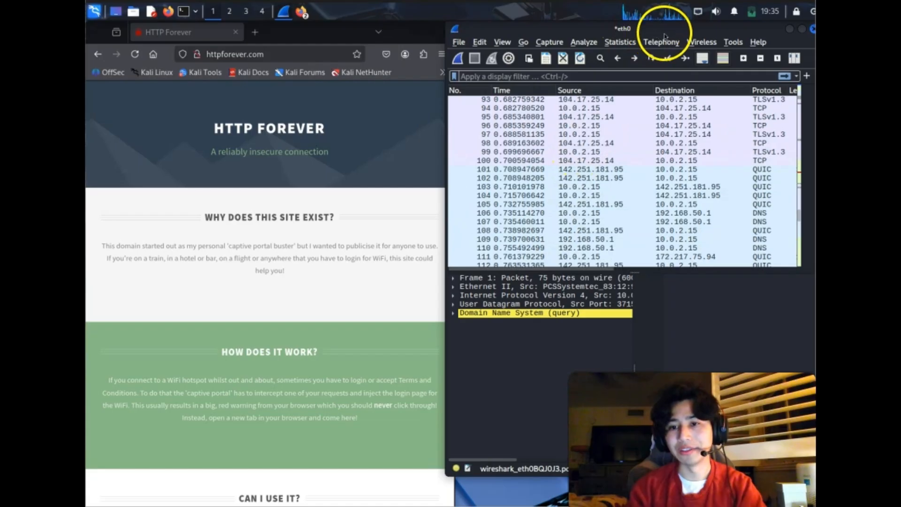
{"action": "left_click_drag", "start_coordinate": [660, 34], "coordinate": [615, 36]}
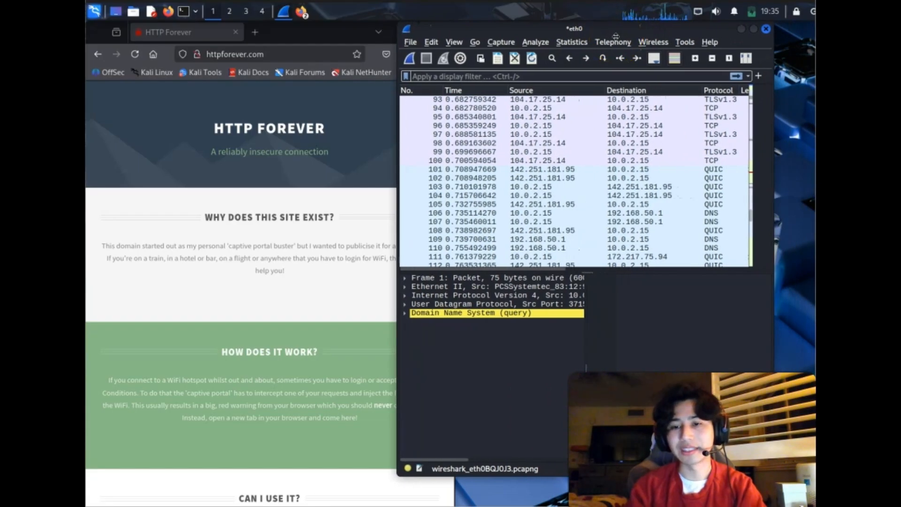
{"action": "left_click", "coordinate": [753, 30]}
Examine the protocols and Info details of the captured packets, and select packet 2, the DNS response for httpforever.com.
{"action": "left_click", "coordinate": [488, 135]}
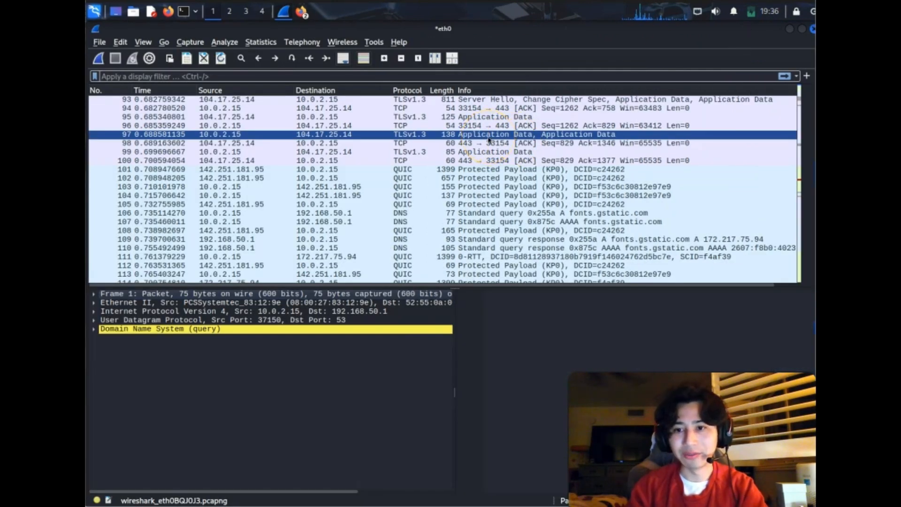
{"action": "scroll", "coordinate": [489, 140], "scroll_direction": "down", "scroll_amount": 1}
{"action": "scroll", "coordinate": [489, 139], "scroll_direction": "down", "scroll_amount": 3}
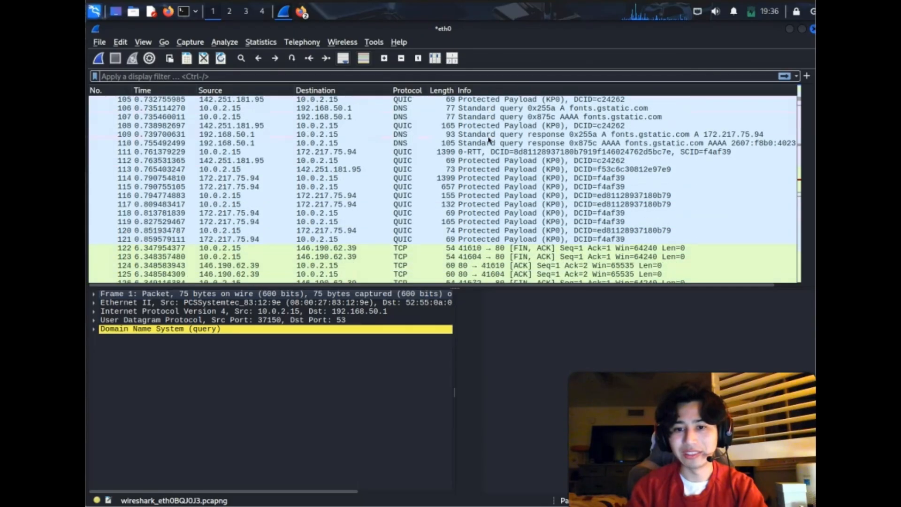
{"action": "scroll", "coordinate": [489, 139], "scroll_direction": "down", "scroll_amount": 3}
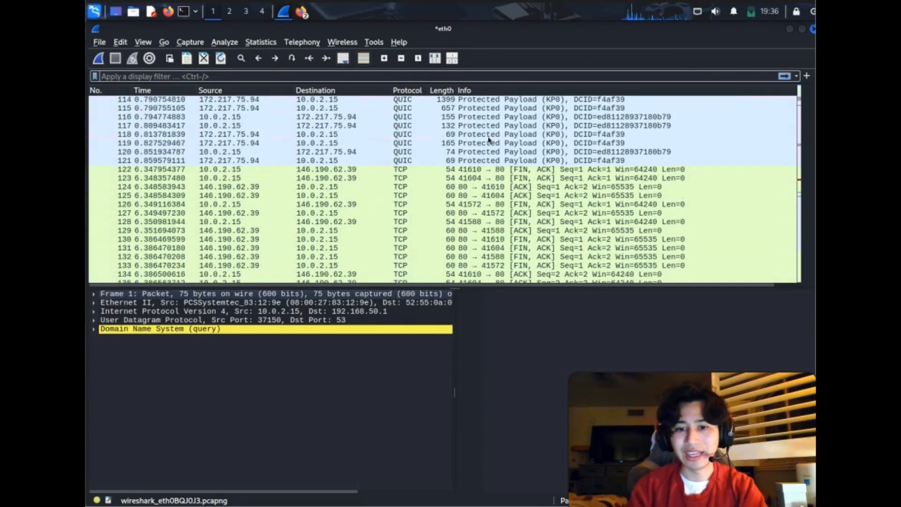
{"action": "scroll", "coordinate": [489, 139], "scroll_direction": "up", "scroll_amount": 20}
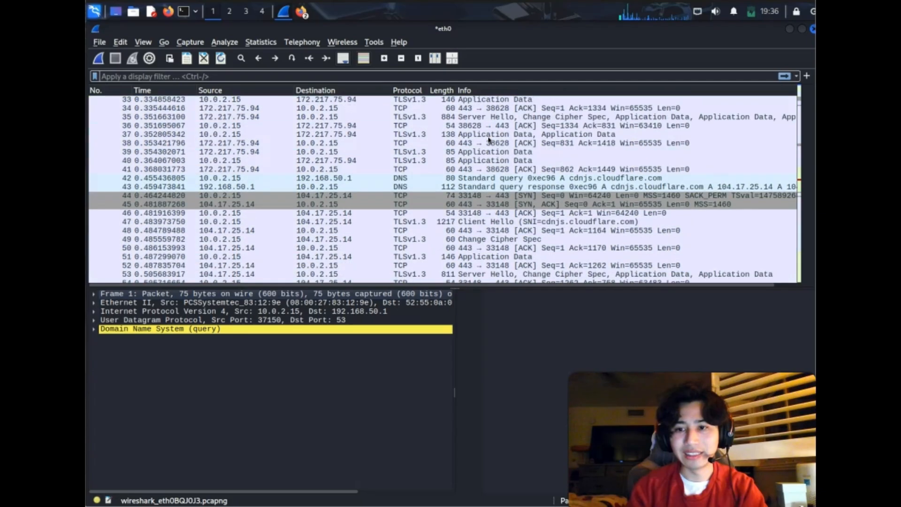
{"action": "scroll", "coordinate": [489, 139], "scroll_direction": "up", "scroll_amount": 11}
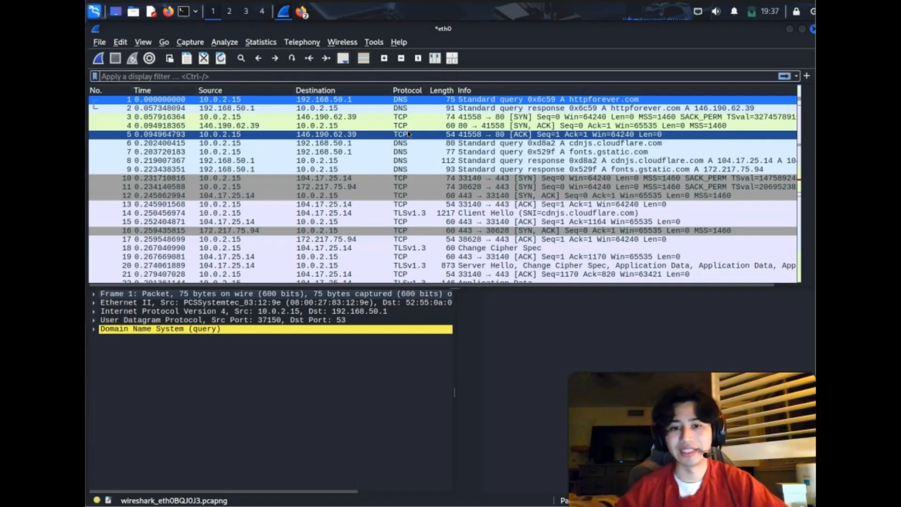
{"action": "left_click", "coordinate": [397, 108]}
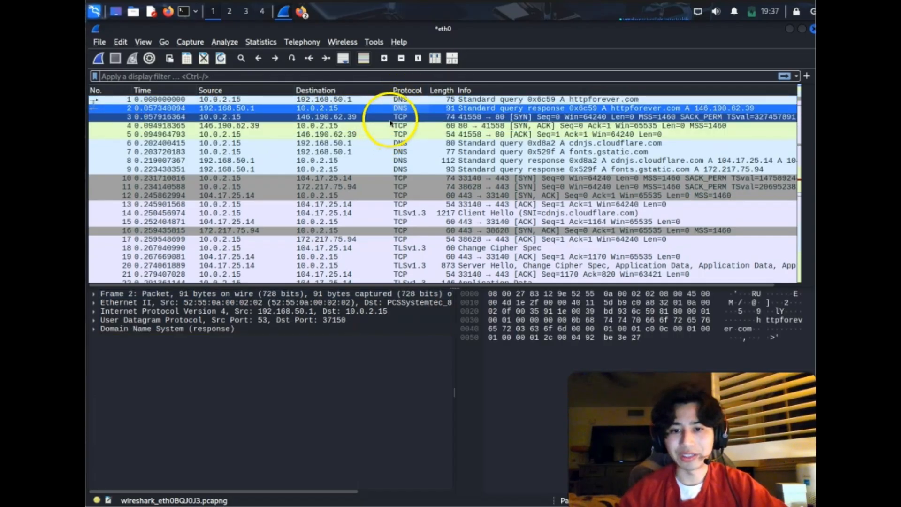
{"action": "scroll", "coordinate": [342, 192], "scroll_direction": "down", "scroll_amount": 6}
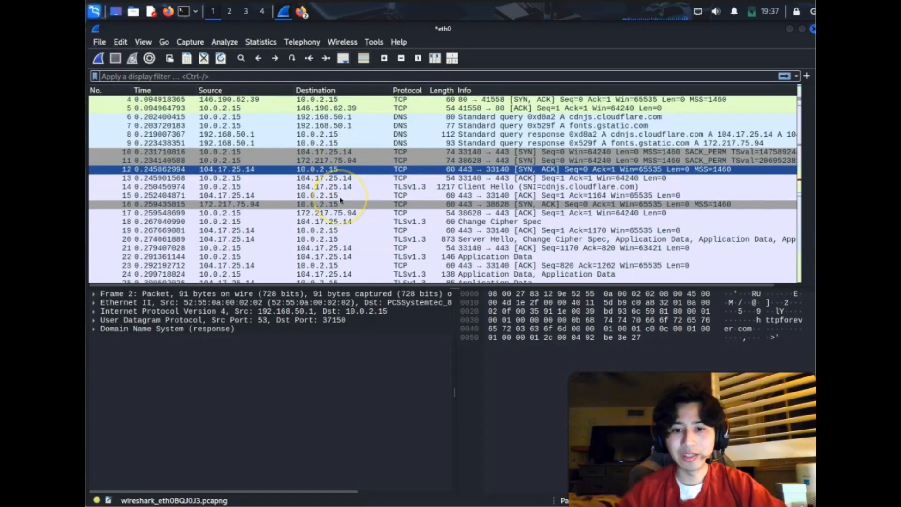
{"action": "scroll", "coordinate": [341, 200], "scroll_direction": "up", "scroll_amount": 6}
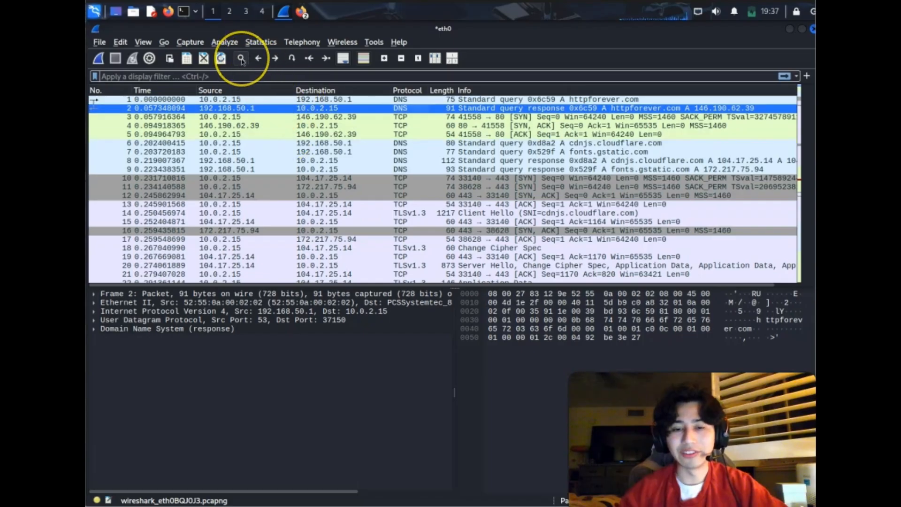
Search the packet list with the display filter http and jump to the matching packet.
{"action": "left_click", "coordinate": [242, 59]}
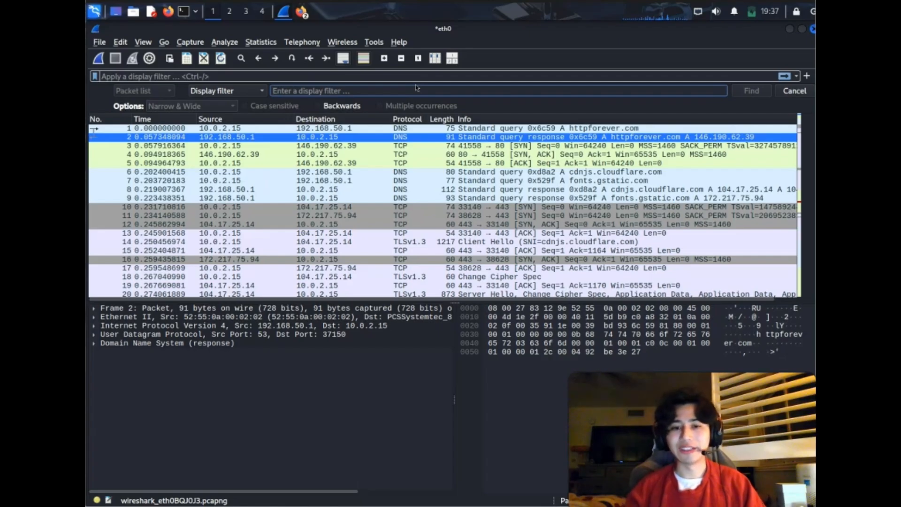
{"action": "type", "text": "h"}
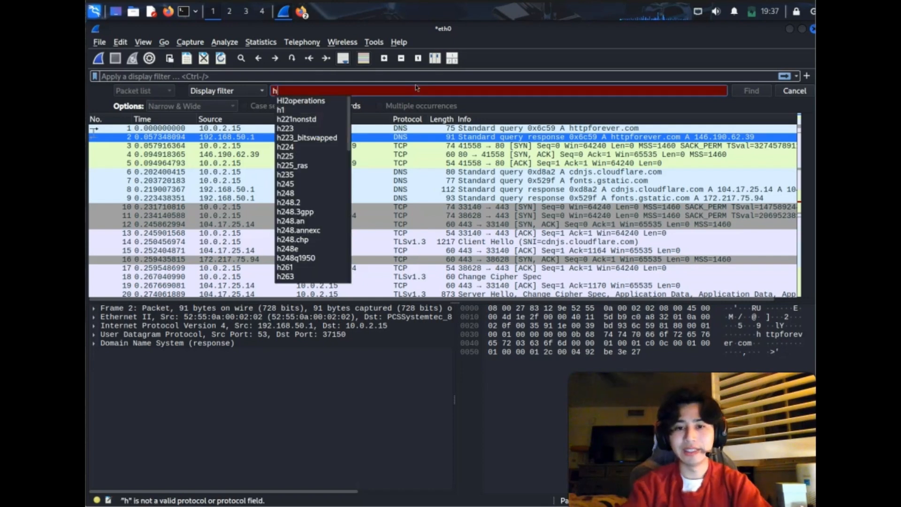
{"action": "type", "text": "t"}
{"action": "key", "text": "BackSpace"}
{"action": "key", "text": "BackSpace"}
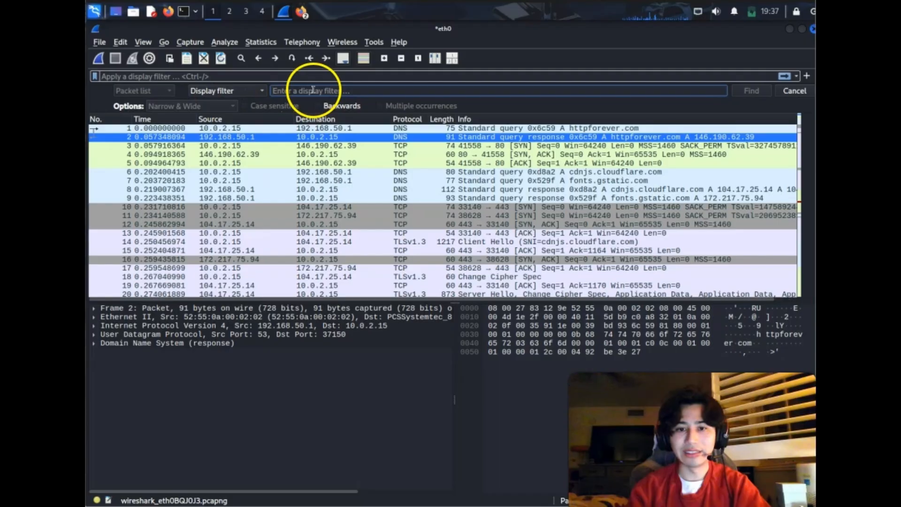
{"action": "type", "text": "http"}
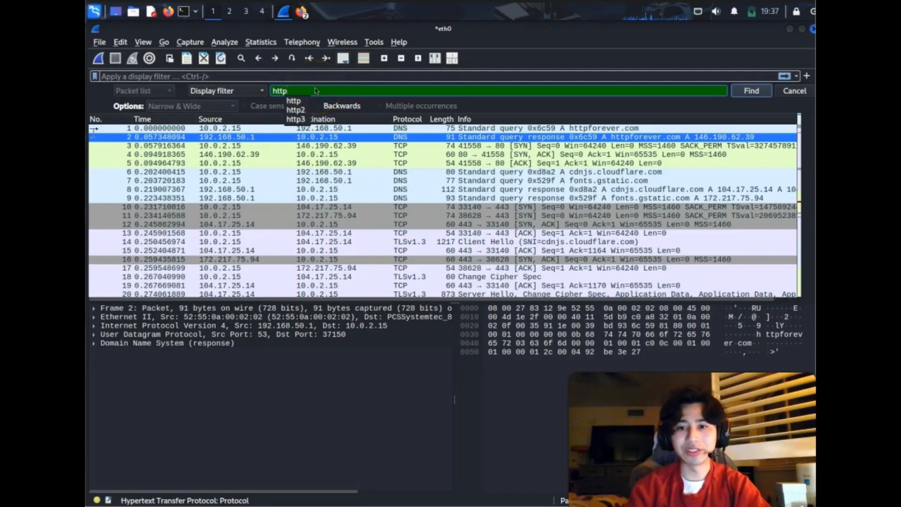
{"action": "left_click", "coordinate": [752, 90]}
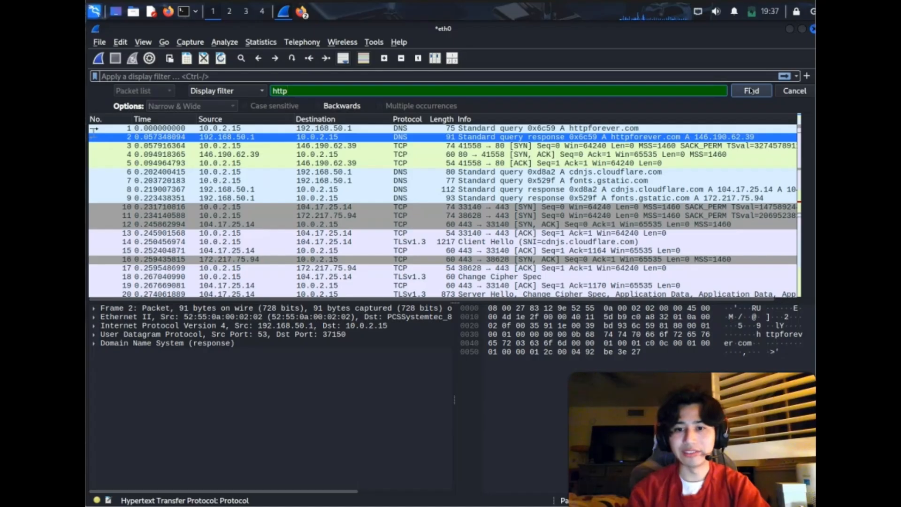
{"action": "left_click", "coordinate": [751, 90]}
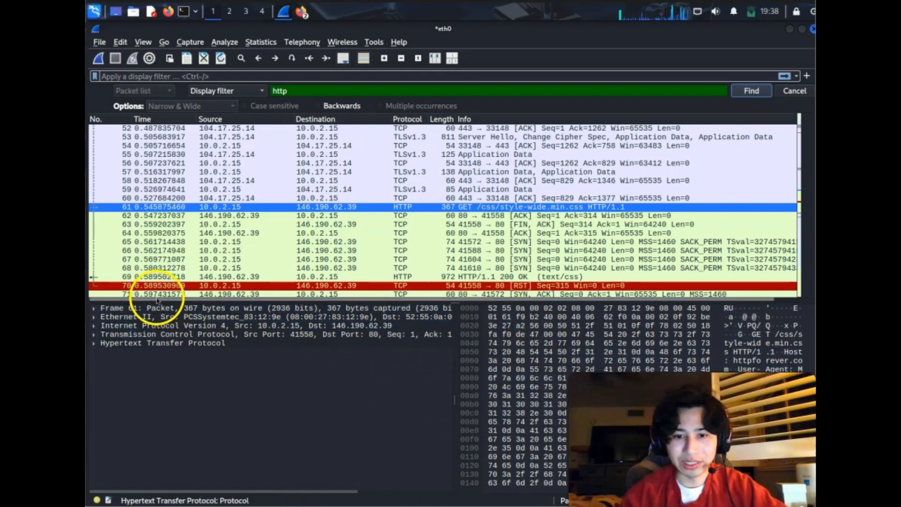
Look through packet 61's protocol layers, expanding its Hypertext Transfer Protocol details and collapsing them again.
{"action": "left_click", "coordinate": [109, 308]}
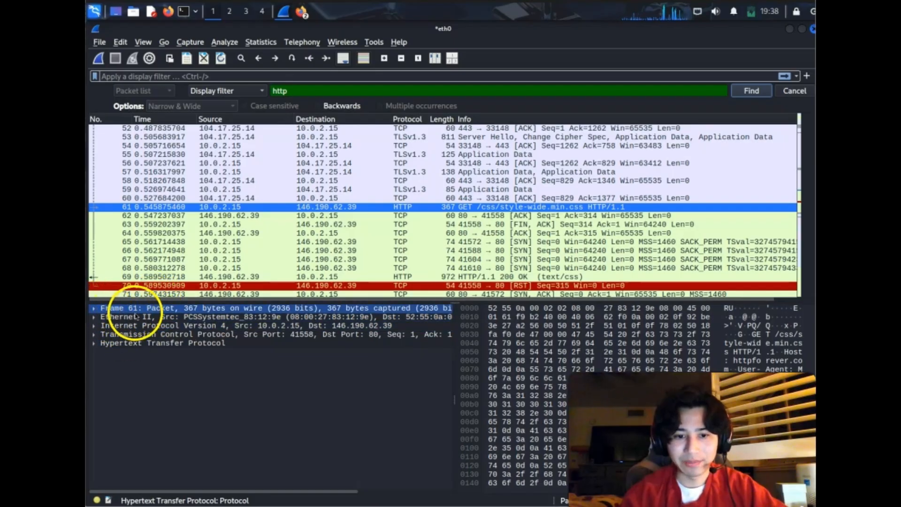
{"action": "left_click", "coordinate": [174, 316]}
{"action": "left_click", "coordinate": [179, 325]}
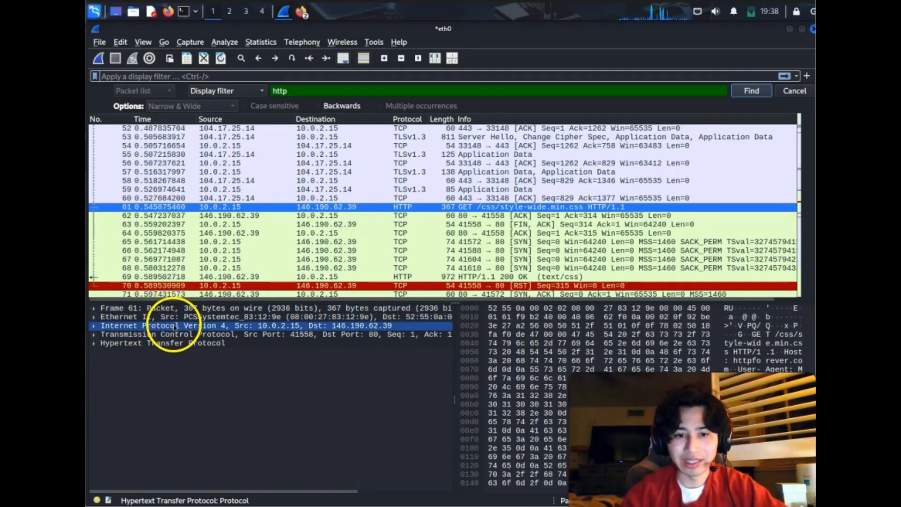
{"action": "left_click", "coordinate": [95, 344]}
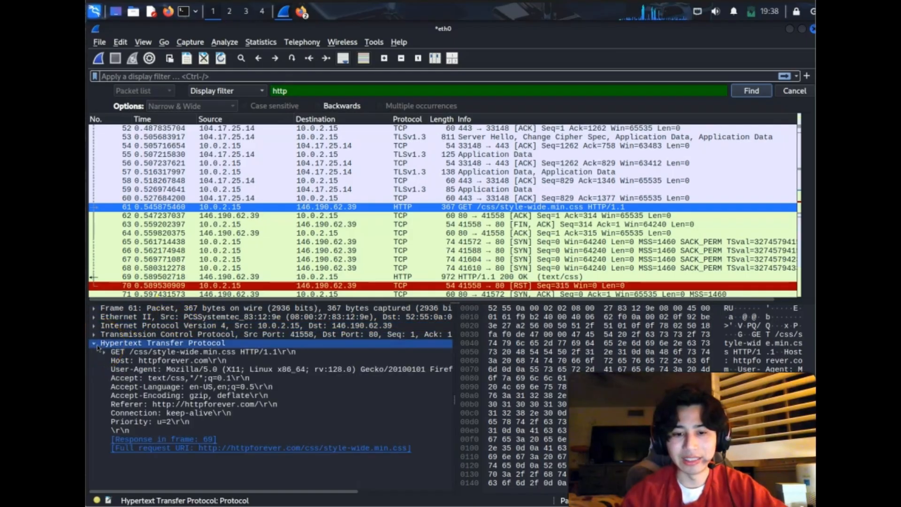
{"action": "left_click", "coordinate": [95, 344]}
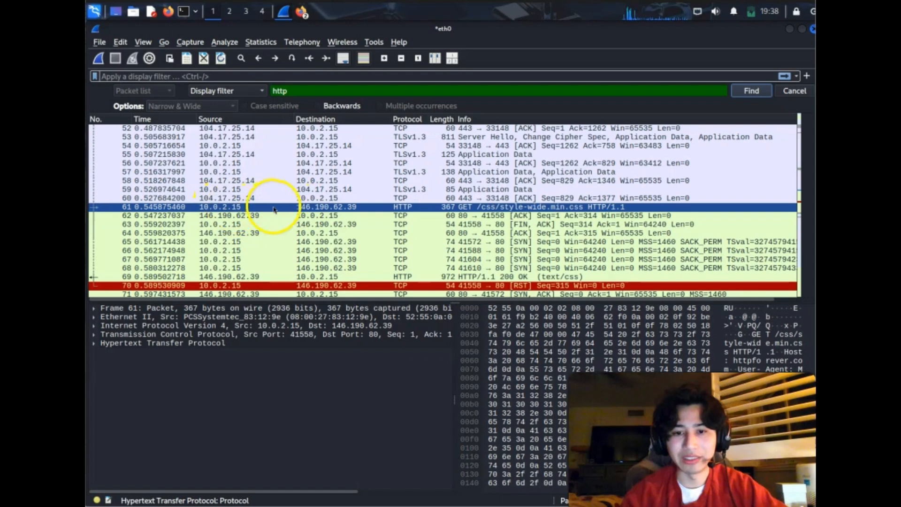
Open packet 61 in its own window and view its Frame details, then collapse them.
{"action": "double_click", "coordinate": [327, 210]}
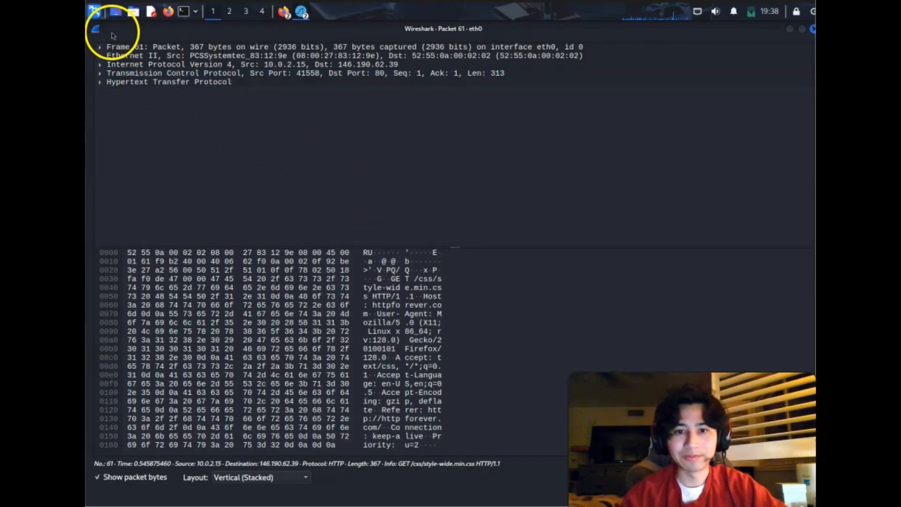
{"action": "left_click", "coordinate": [102, 48]}
{"action": "left_click", "coordinate": [100, 47]}
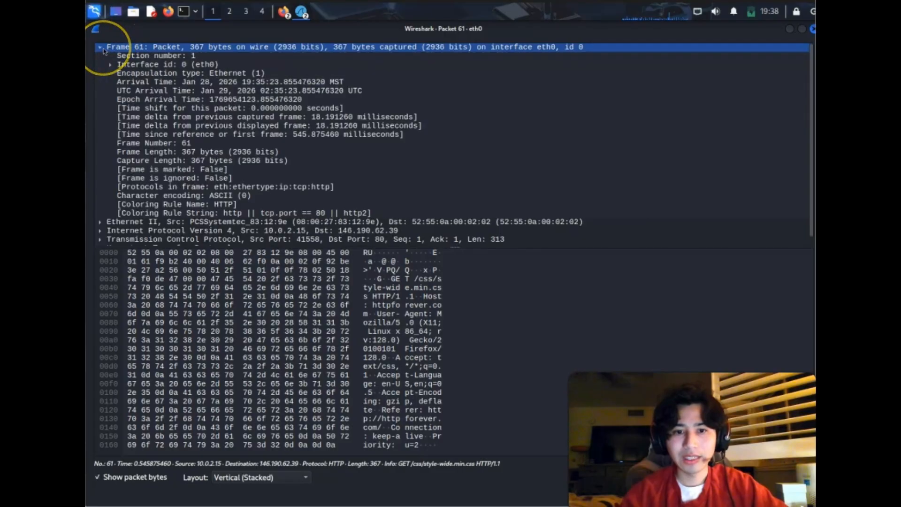
{"action": "left_click", "coordinate": [100, 48]}
{"action": "left_click", "coordinate": [103, 57]}
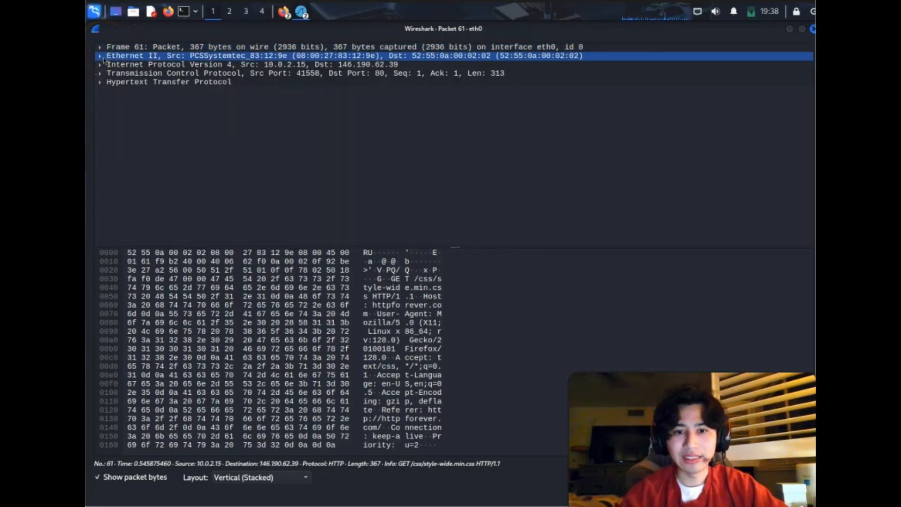
Expand the Hypertext Transfer Protocol section in the packet window and read its GET request line and header fields.
{"action": "left_click", "coordinate": [104, 83]}
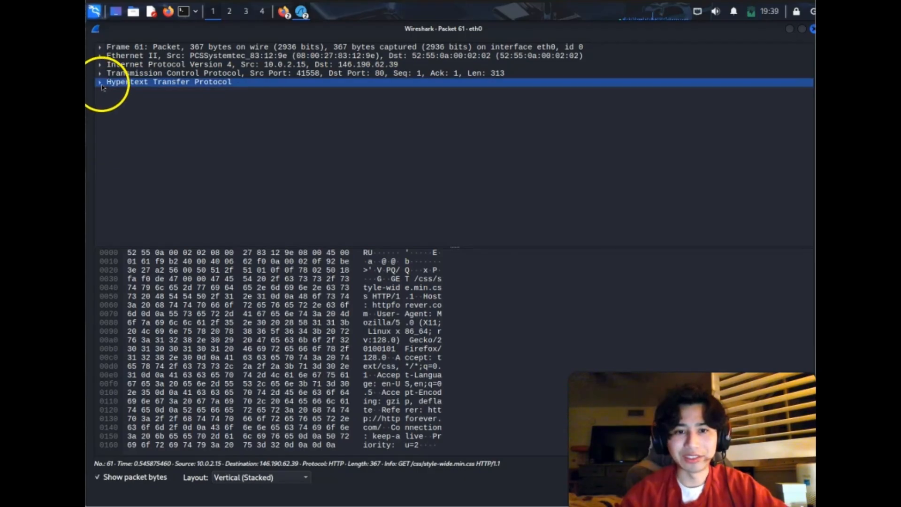
{"action": "left_click", "coordinate": [100, 82]}
{"action": "left_click", "coordinate": [434, 188]}
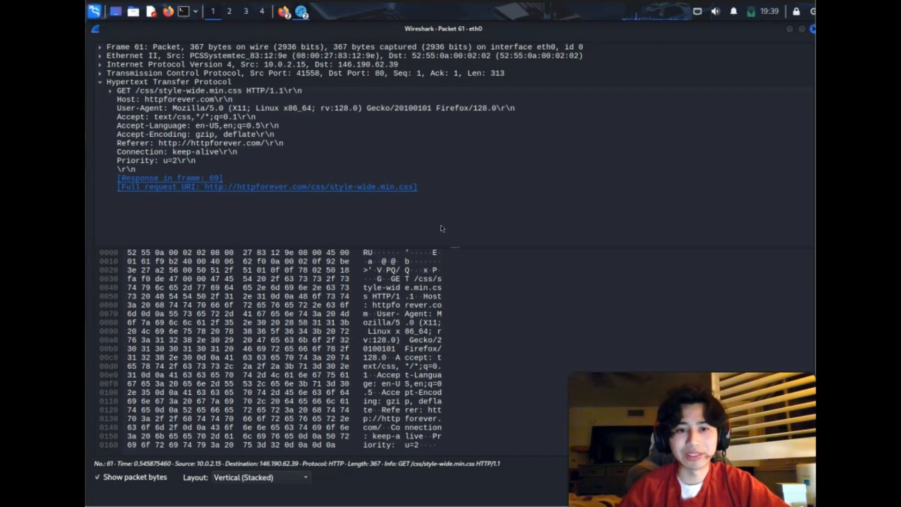
{"action": "left_click", "coordinate": [141, 91]}
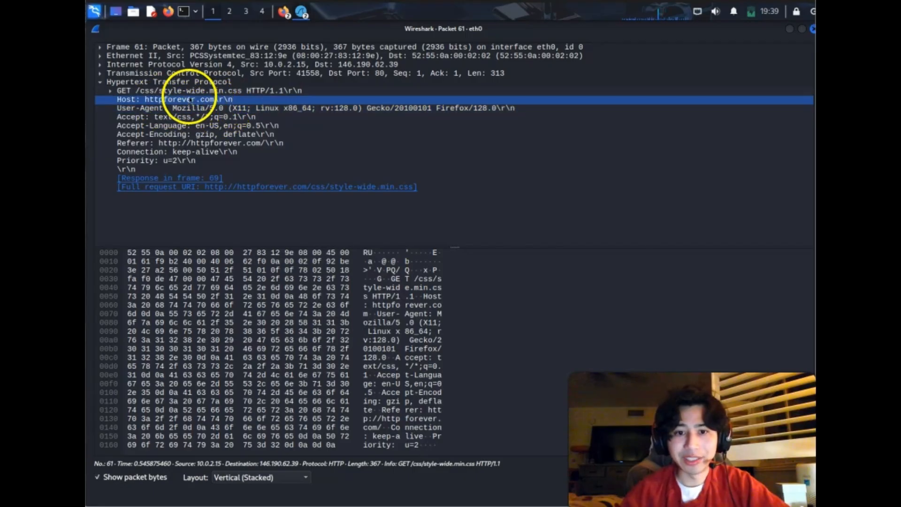
{"action": "left_click", "coordinate": [203, 109]}
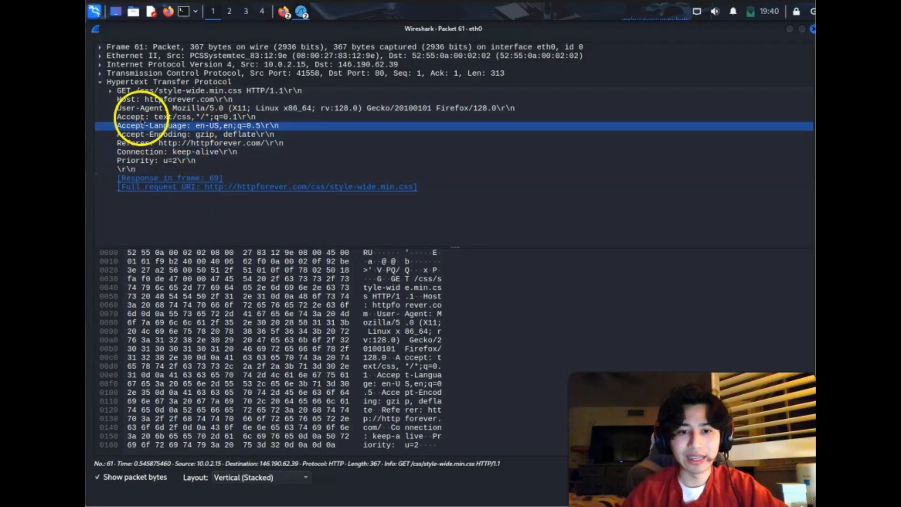
Highlight the bytes of the Host and User-Agent headers in packet 61's HTTP section, and close the packet window.
{"action": "left_click", "coordinate": [101, 83]}
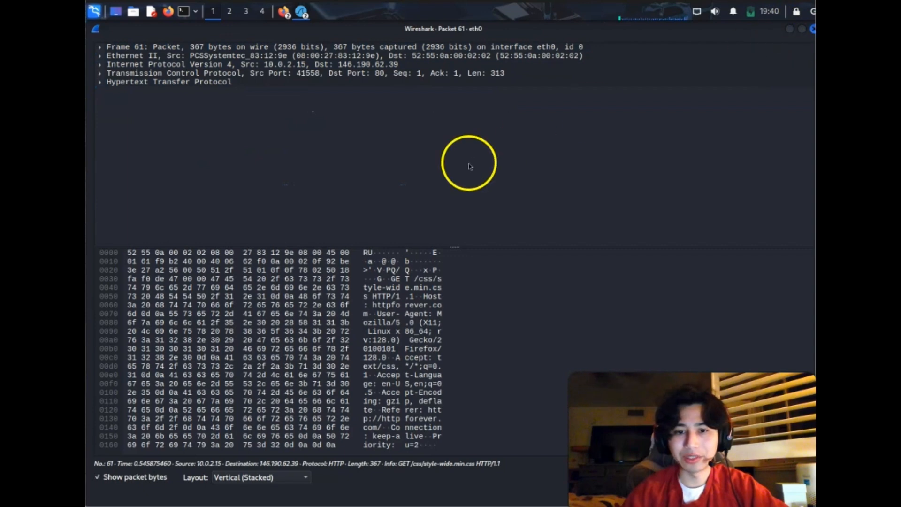
{"action": "left_click", "coordinate": [101, 82]}
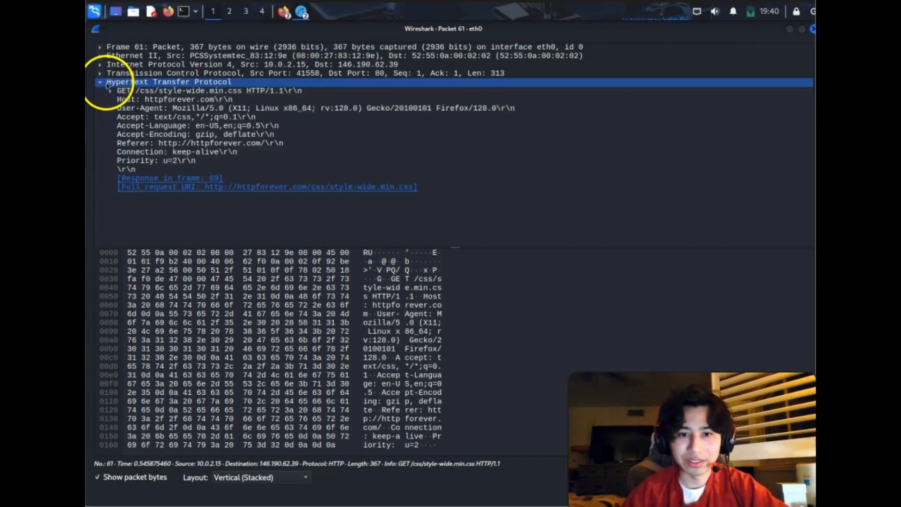
{"action": "left_click", "coordinate": [167, 100]}
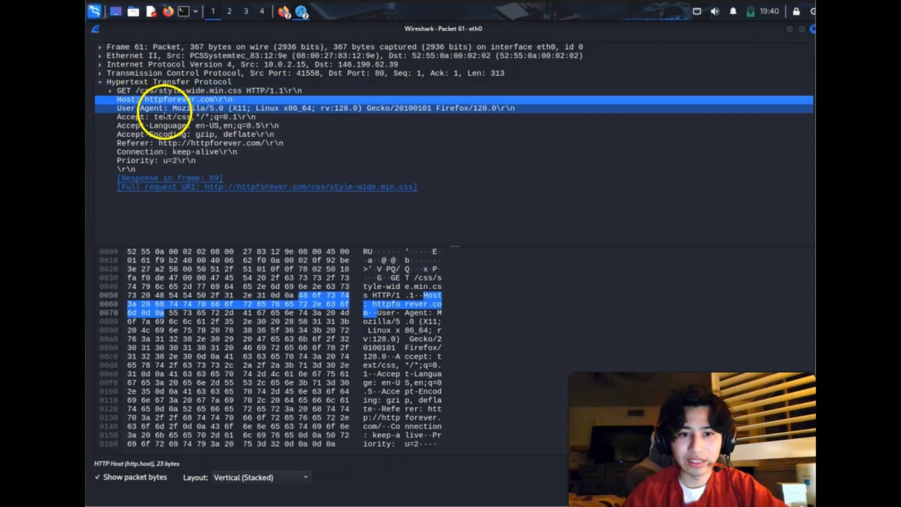
{"action": "left_click", "coordinate": [167, 108]}
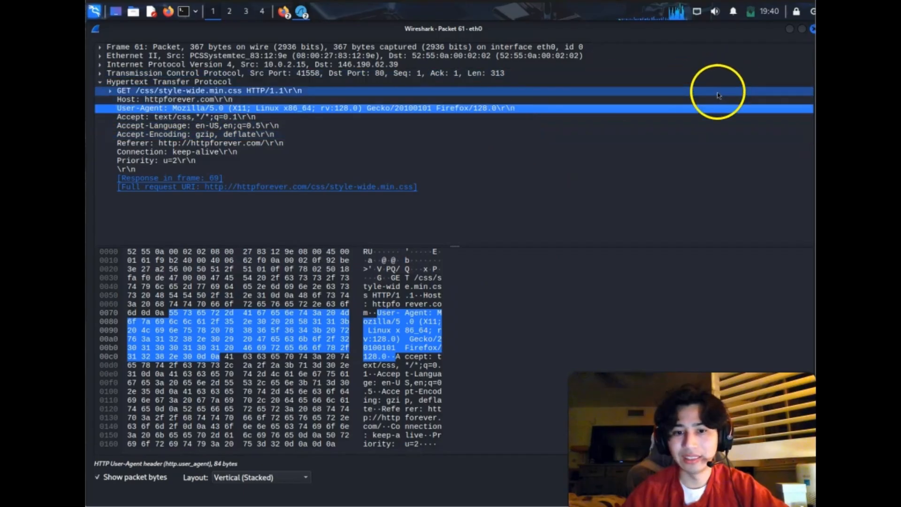
{"action": "left_click", "coordinate": [813, 29]}
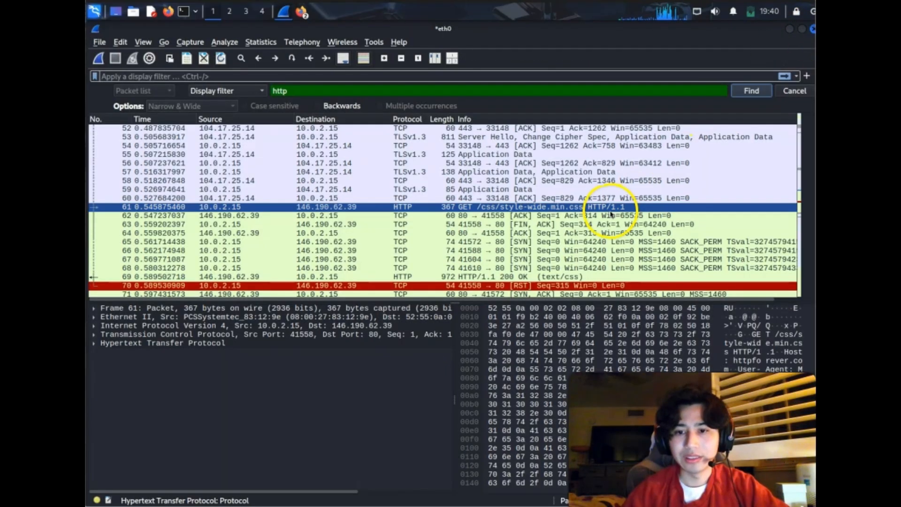
Look through the captured packets from packet 61 to the end of the list and back up to the first packet.
{"action": "left_click", "coordinate": [573, 277]}
{"action": "scroll", "coordinate": [571, 278], "scroll_direction": "down", "scroll_amount": 2}
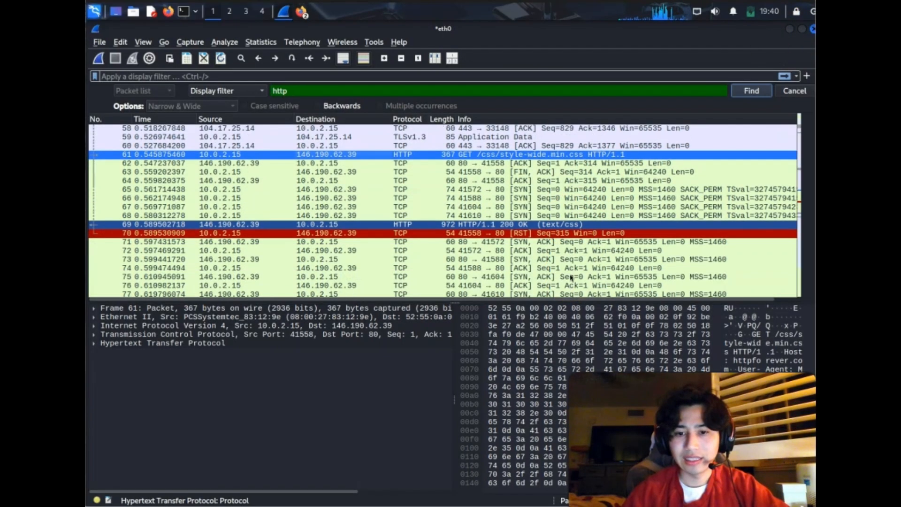
{"action": "scroll", "coordinate": [571, 277], "scroll_direction": "down", "scroll_amount": 4}
{"action": "scroll", "coordinate": [571, 278], "scroll_direction": "down", "scroll_amount": 5}
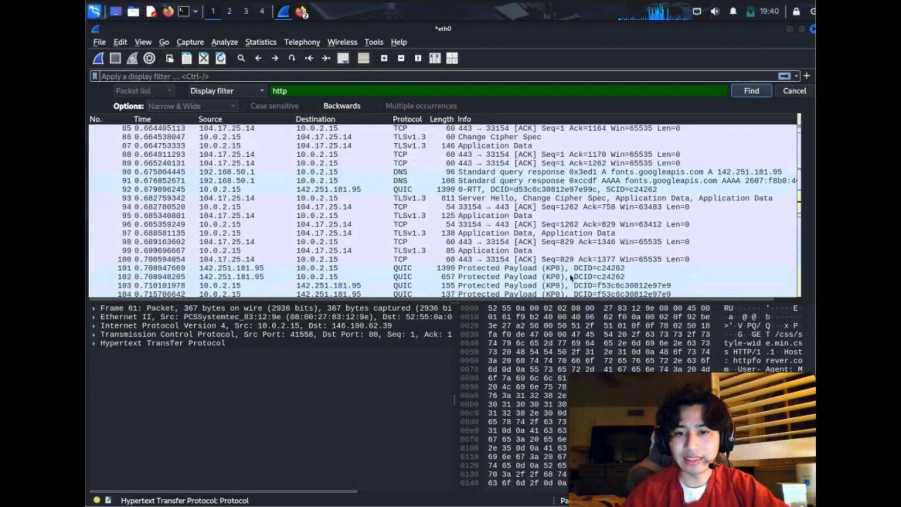
{"action": "scroll", "coordinate": [572, 278], "scroll_direction": "down", "scroll_amount": 11}
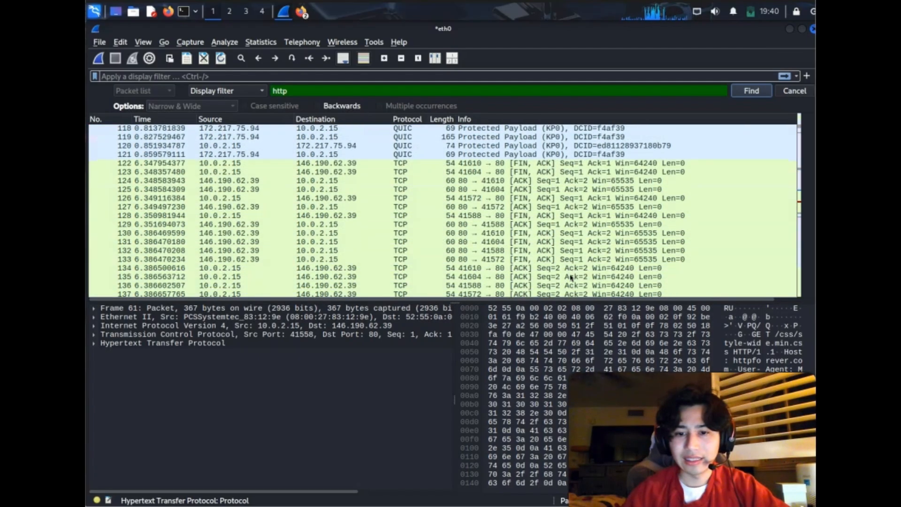
{"action": "scroll", "coordinate": [571, 277], "scroll_direction": "down", "scroll_amount": 3}
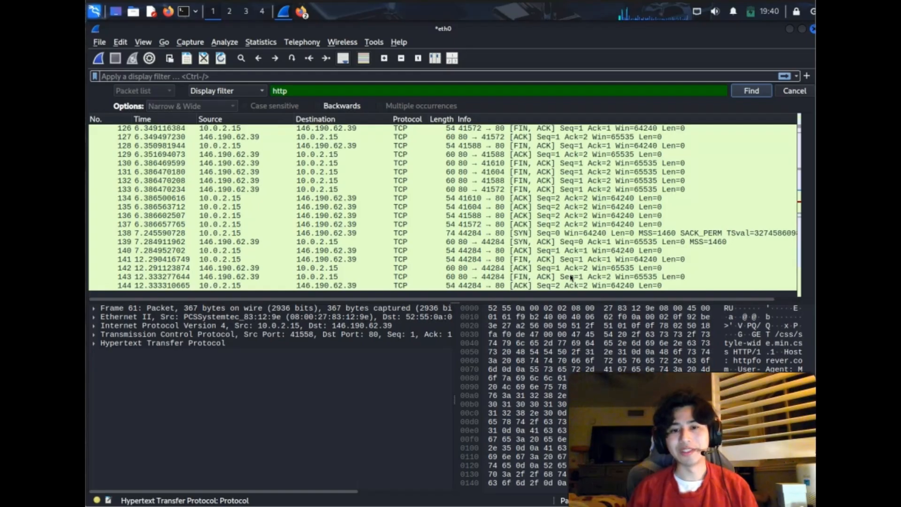
{"action": "left_click", "coordinate": [455, 172]}
{"action": "scroll", "coordinate": [455, 173], "scroll_direction": "up", "scroll_amount": 15}
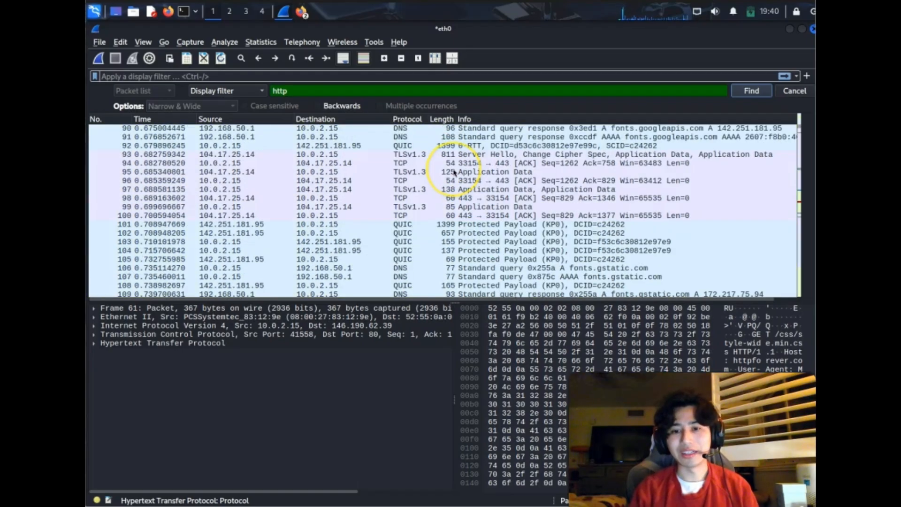
{"action": "scroll", "coordinate": [455, 172], "scroll_direction": "up", "scroll_amount": 20}
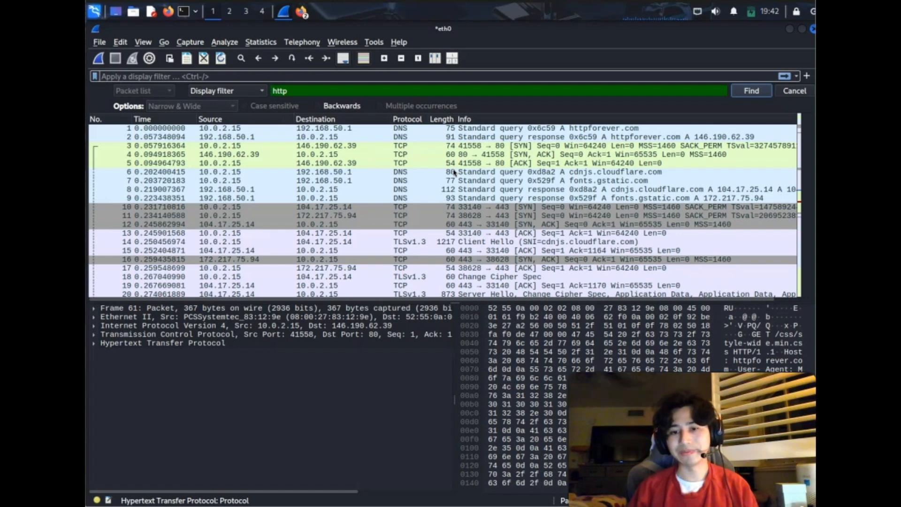
{"action": "scroll", "coordinate": [424, 211], "scroll_direction": "down", "scroll_amount": 6}
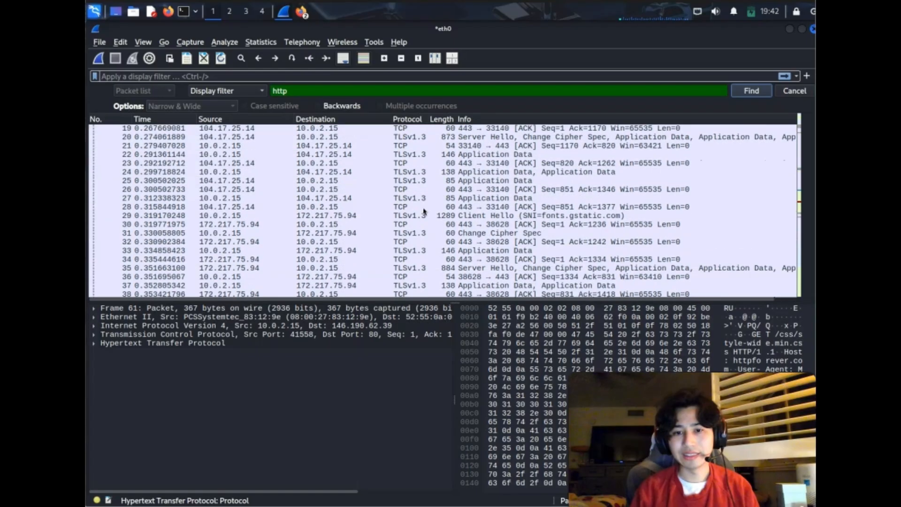
{"action": "scroll", "coordinate": [425, 212], "scroll_direction": "up", "scroll_amount": 6}
Find the next packet matching http and collapse its Hypertext Transfer Protocol details.
{"action": "left_click", "coordinate": [725, 92]}
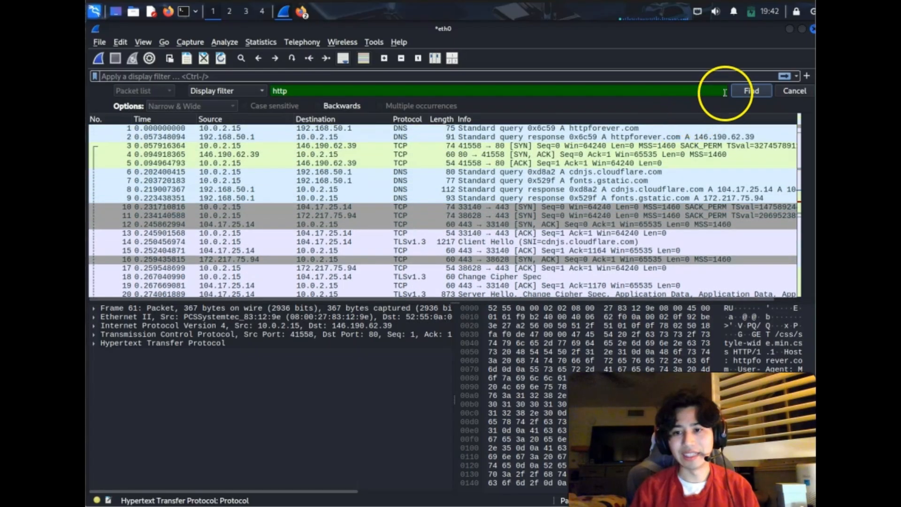
{"action": "left_click", "coordinate": [751, 91]}
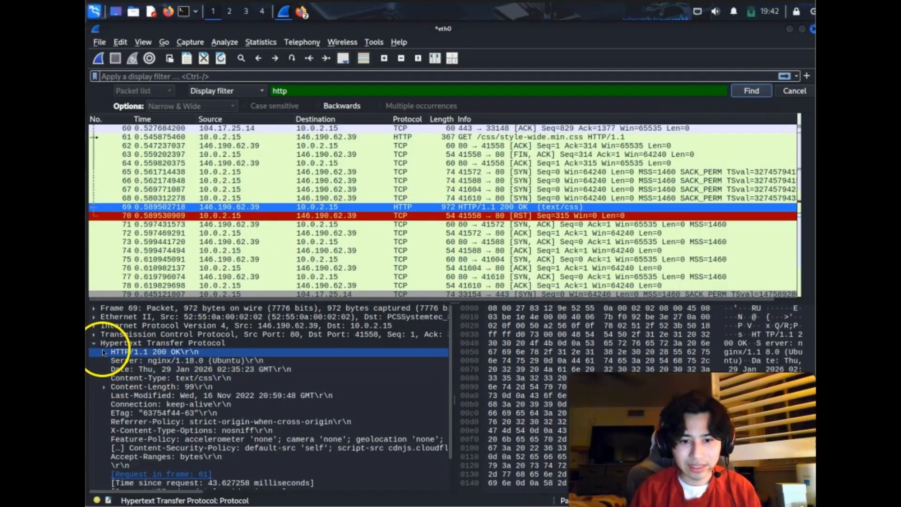
{"action": "key", "text": "Left"}
{"action": "key", "text": "Left"}
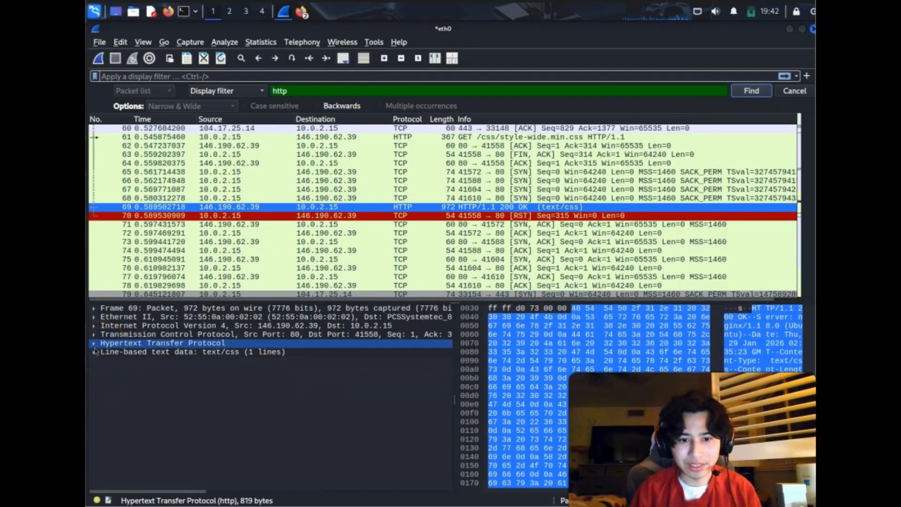
Examine the source and destination ports in packet 69's Transmission Control Protocol details, and collapse that section.
{"action": "left_click", "coordinate": [95, 334]}
{"action": "left_click", "coordinate": [292, 336]}
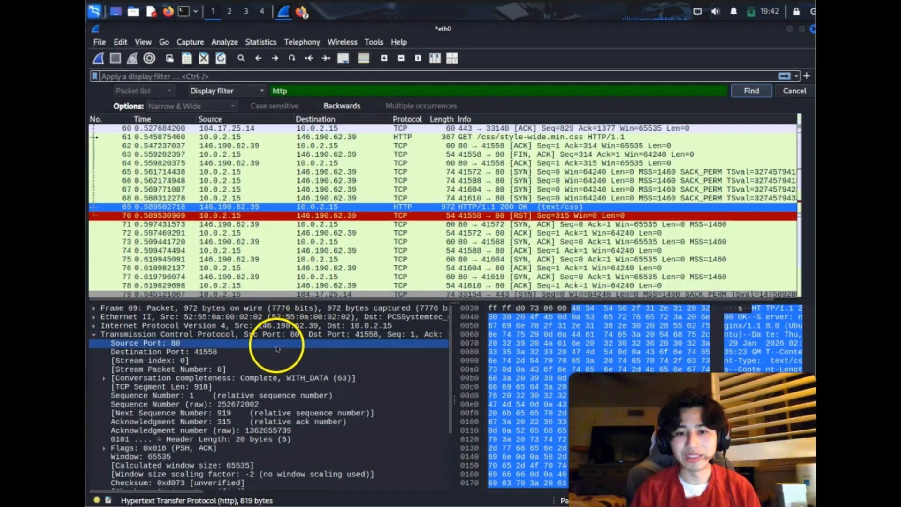
{"action": "left_click", "coordinate": [95, 335]}
{"action": "left_click", "coordinate": [171, 345]}
{"action": "left_click", "coordinate": [170, 356]}
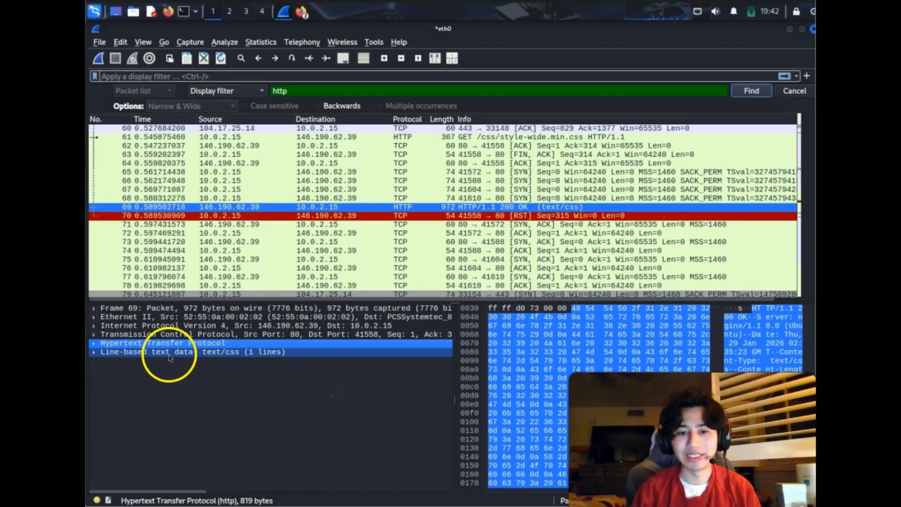